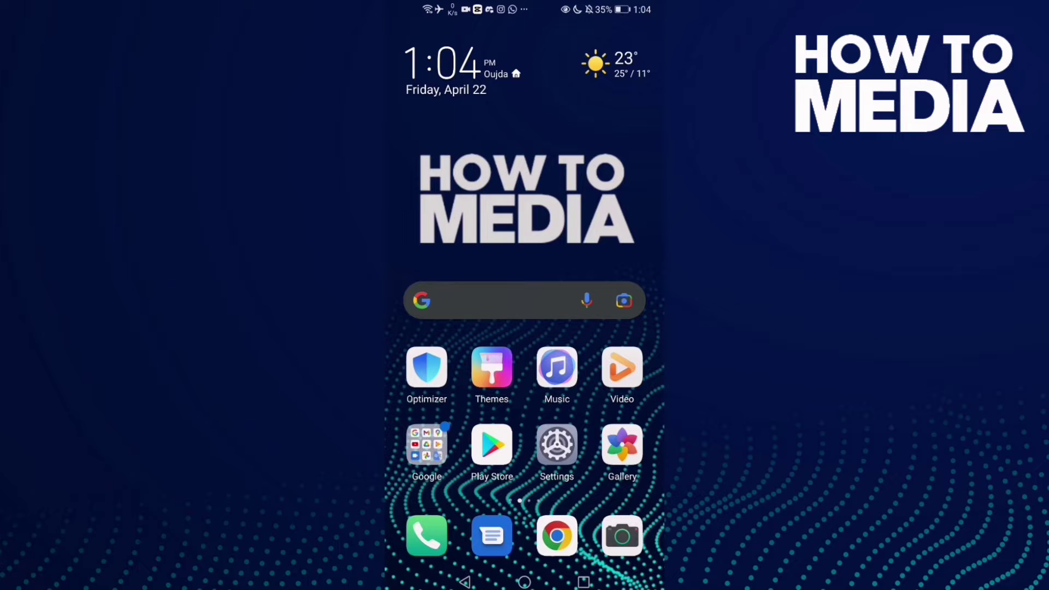
Swipe to the home page showing the Chrome Mate icon
drag(606, 369, 427, 369)
Launch Chrome Mate and open Settings from the three-dot menu
click(426, 66)
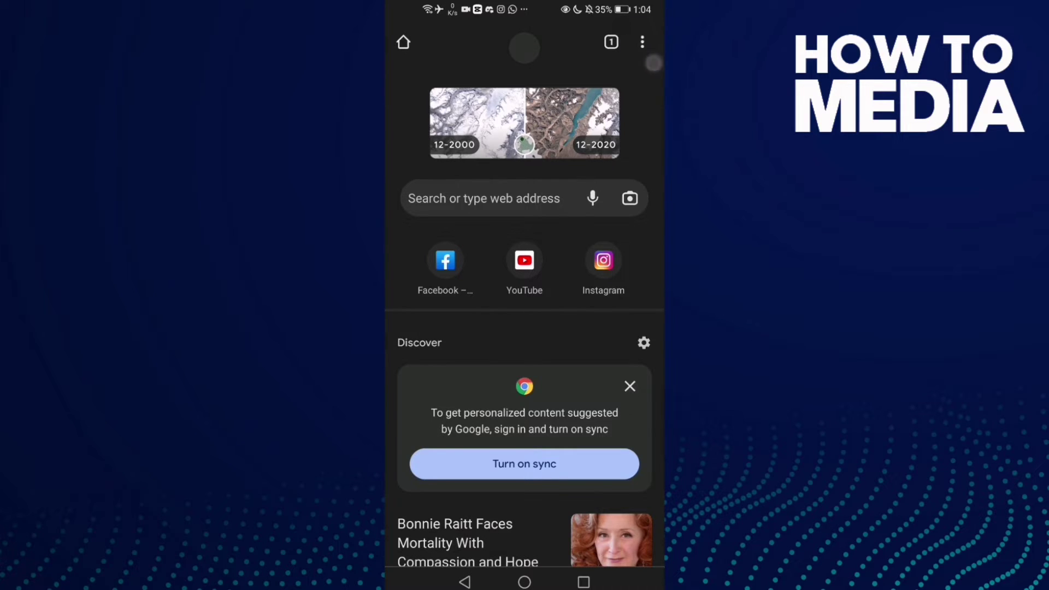
click(643, 43)
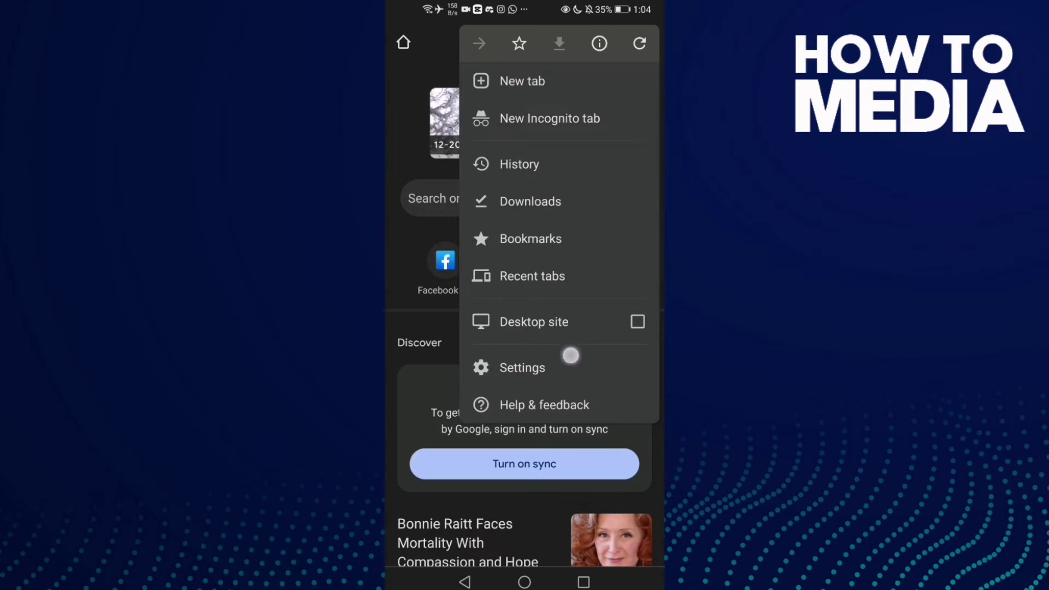
click(522, 368)
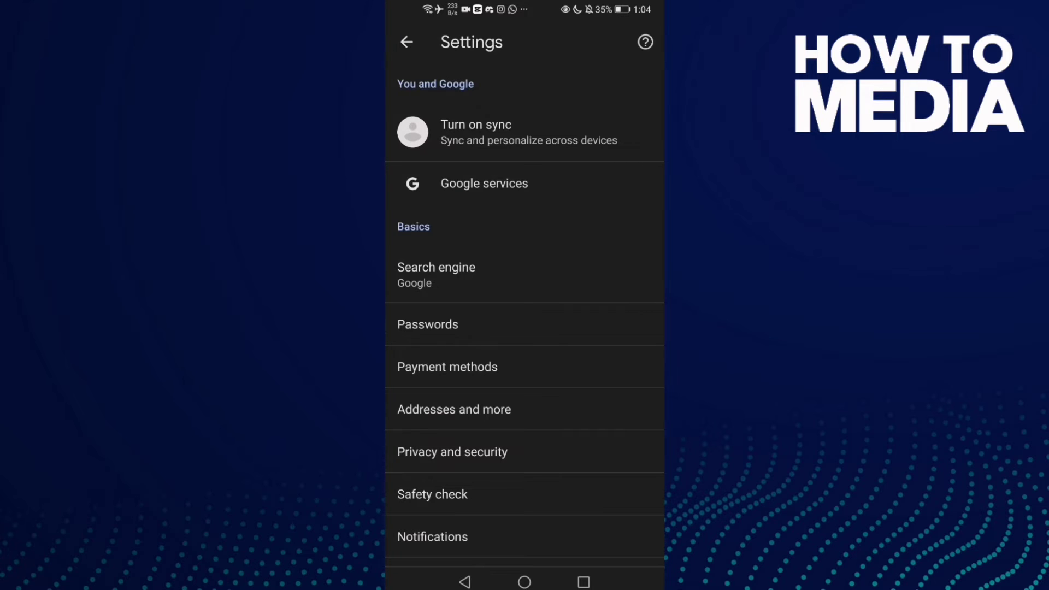
drag(510, 125, 539, 115)
drag(503, 191, 559, 185)
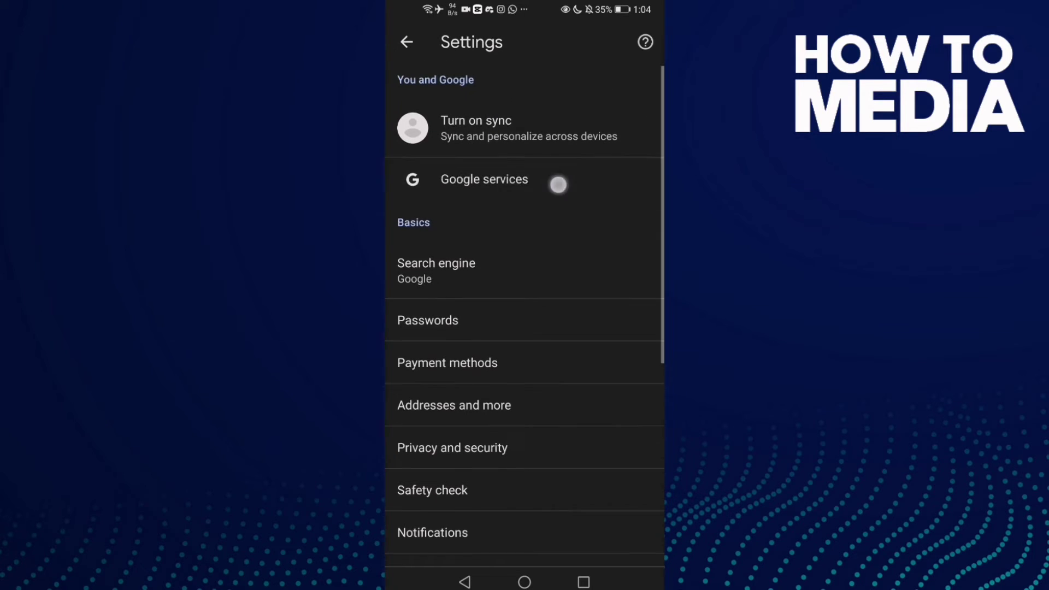
Open Touch to Search under Google services
click(542, 178)
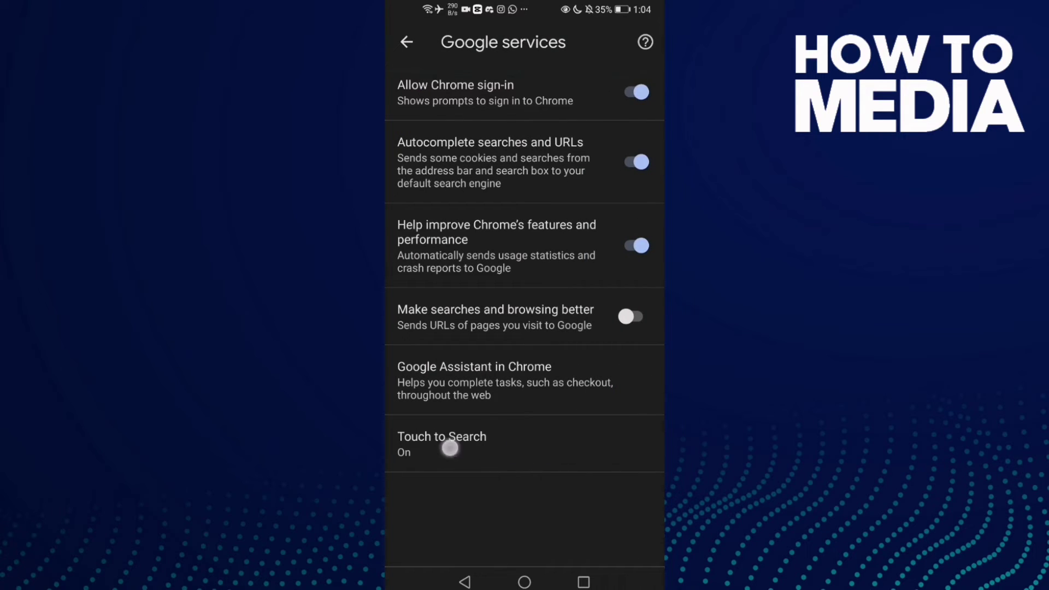
drag(554, 445, 496, 434)
click(496, 436)
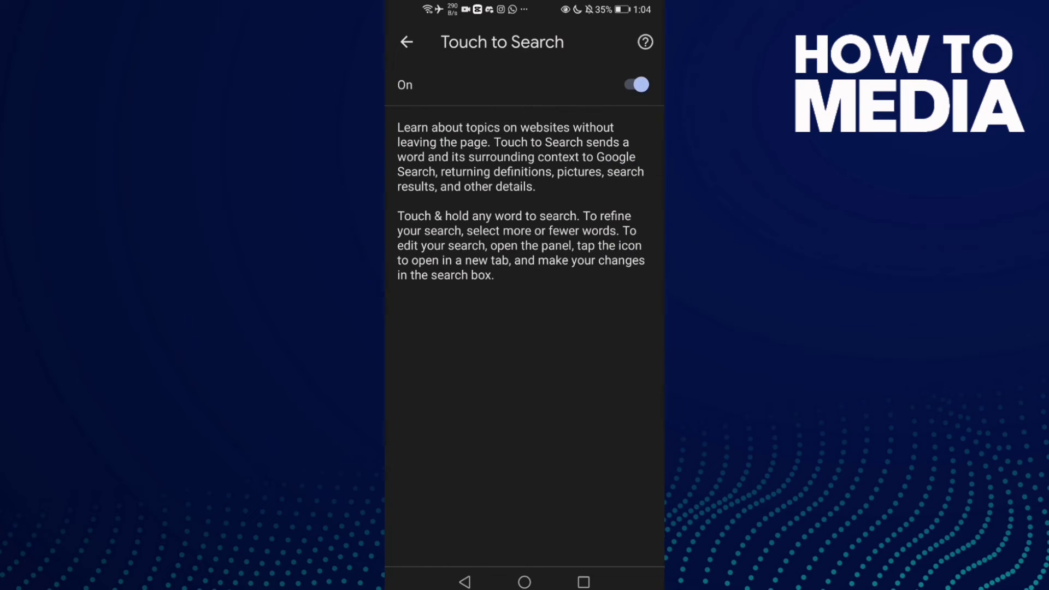
Switch Touch to Search off, then on again, and return to Google services
click(637, 85)
drag(557, 167, 530, 207)
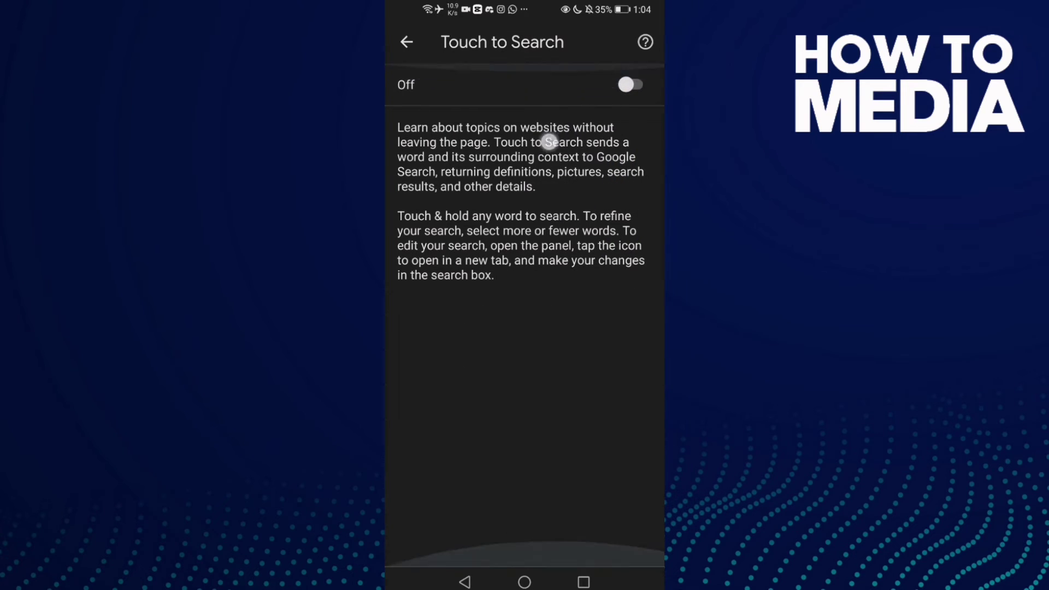
click(636, 84)
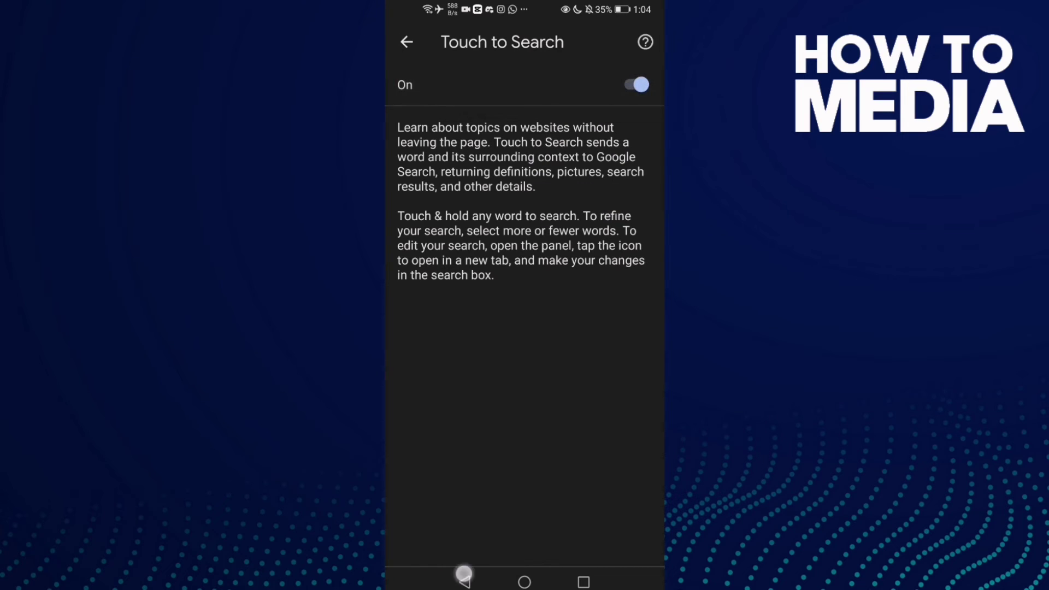
click(464, 574)
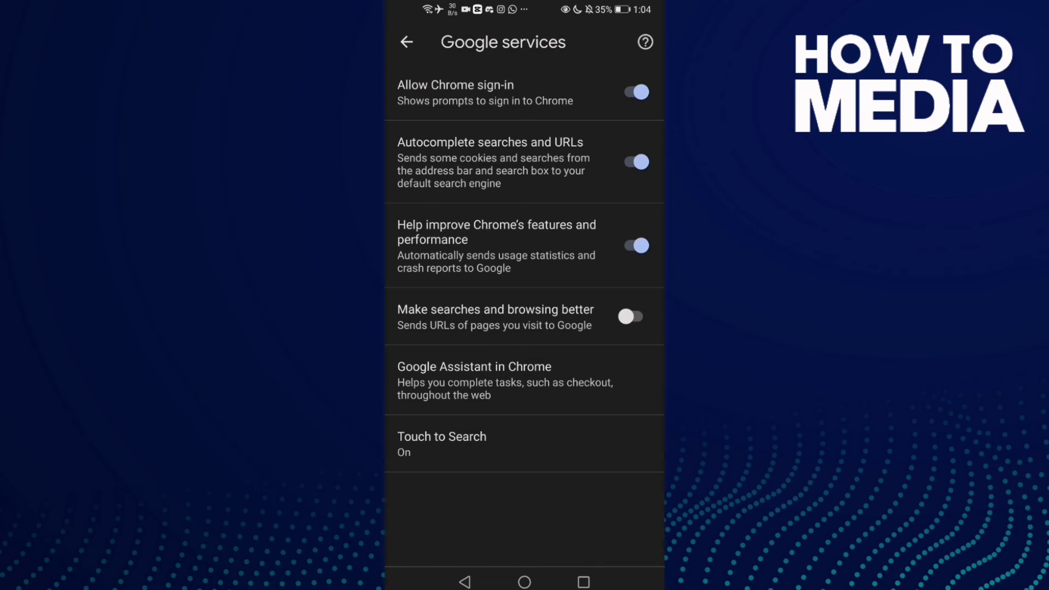
Leave Chrome for the main home page with the clock
click(524, 583)
drag(443, 435, 623, 435)
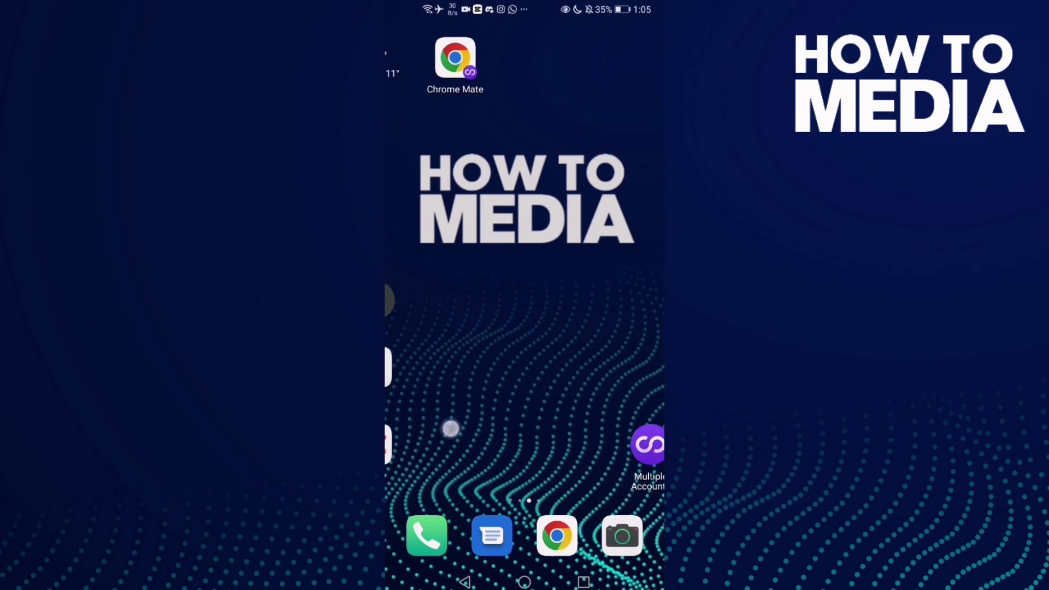